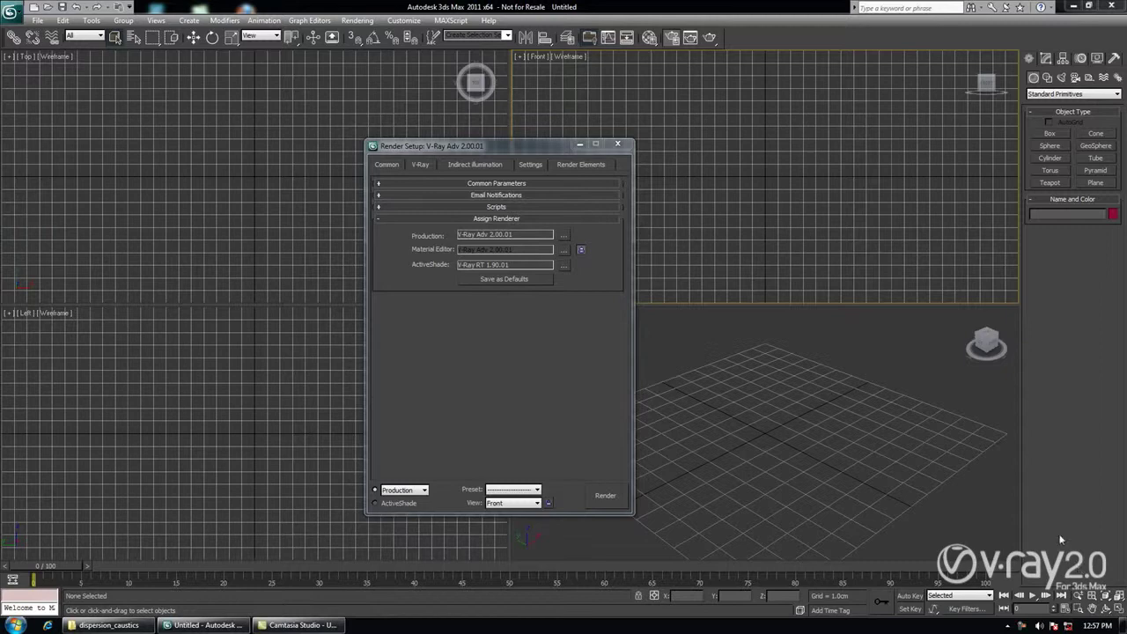
Step: Close Render Setup and bring up the Material Editor with the VRayMtl refraction parameters
click(617, 144)
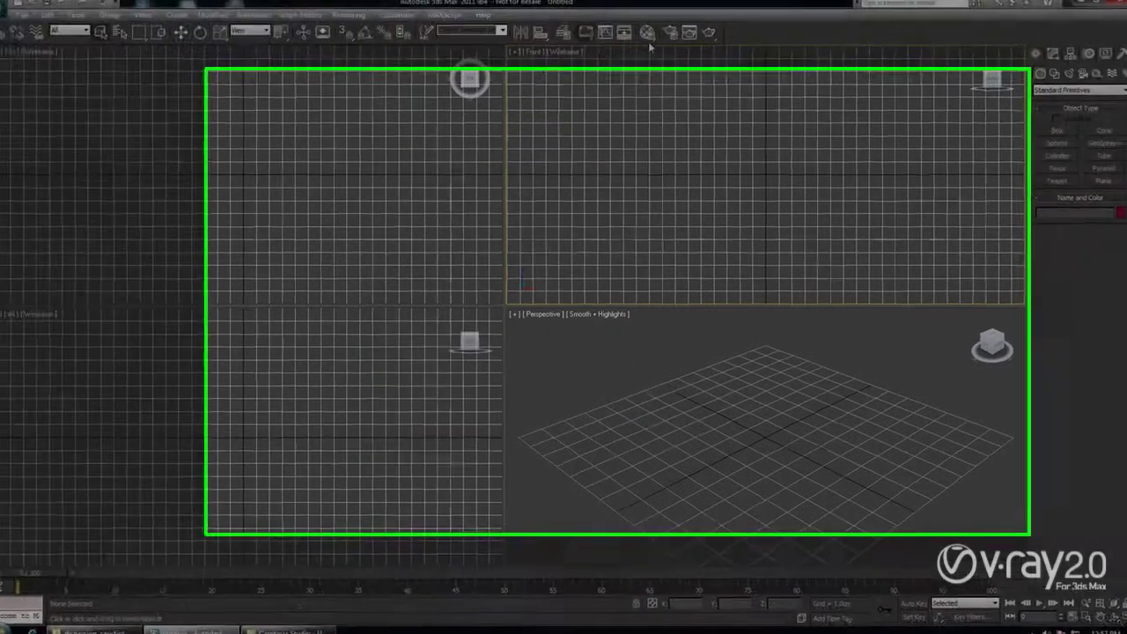
click(649, 38)
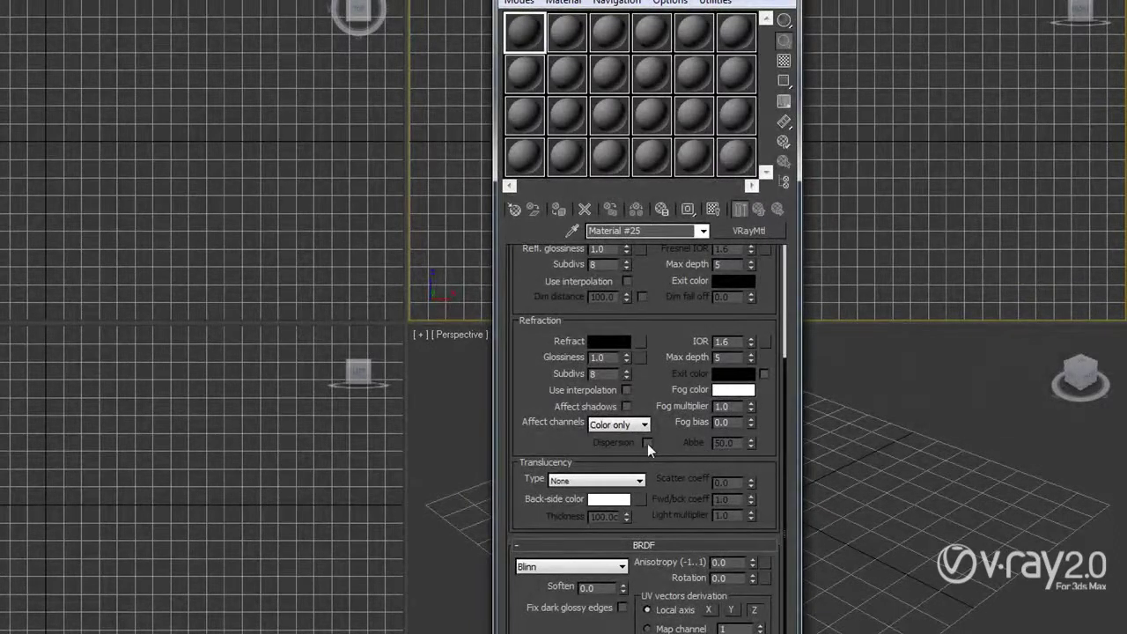
Step: Enable refraction dispersion with an Abbe value of 50, then select the 1.6 IOR field
click(647, 443)
click(647, 443)
click(648, 443)
double_click(722, 444)
drag(750, 444, 743, 426)
double_click(729, 441)
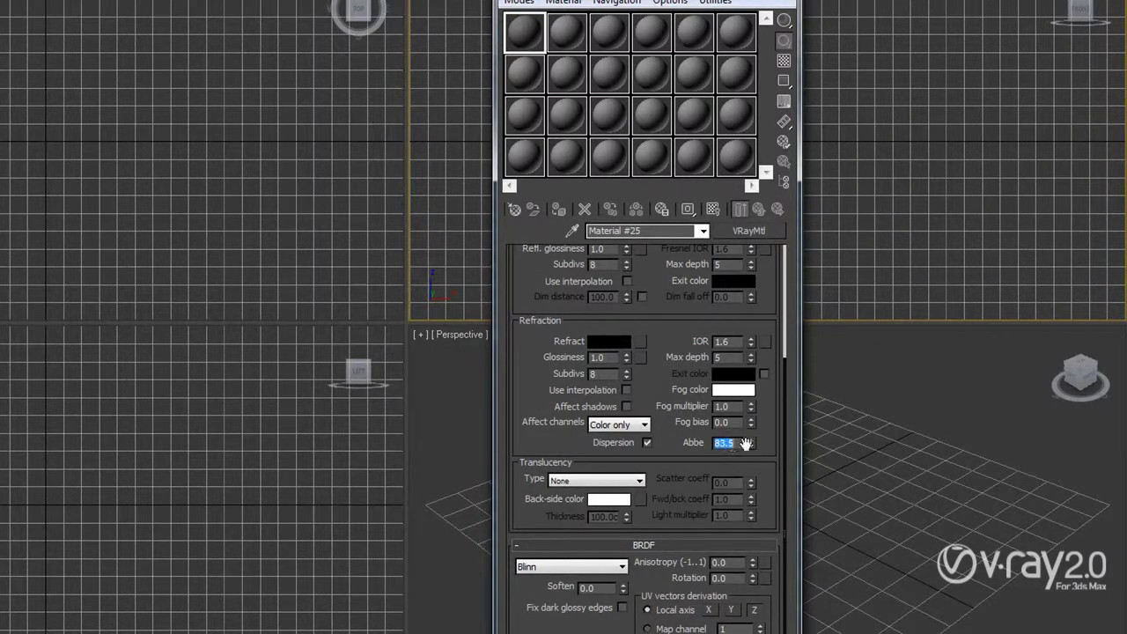
drag(751, 443, 753, 500)
double_click(735, 444)
text(50)
key(Return)
click(724, 340)
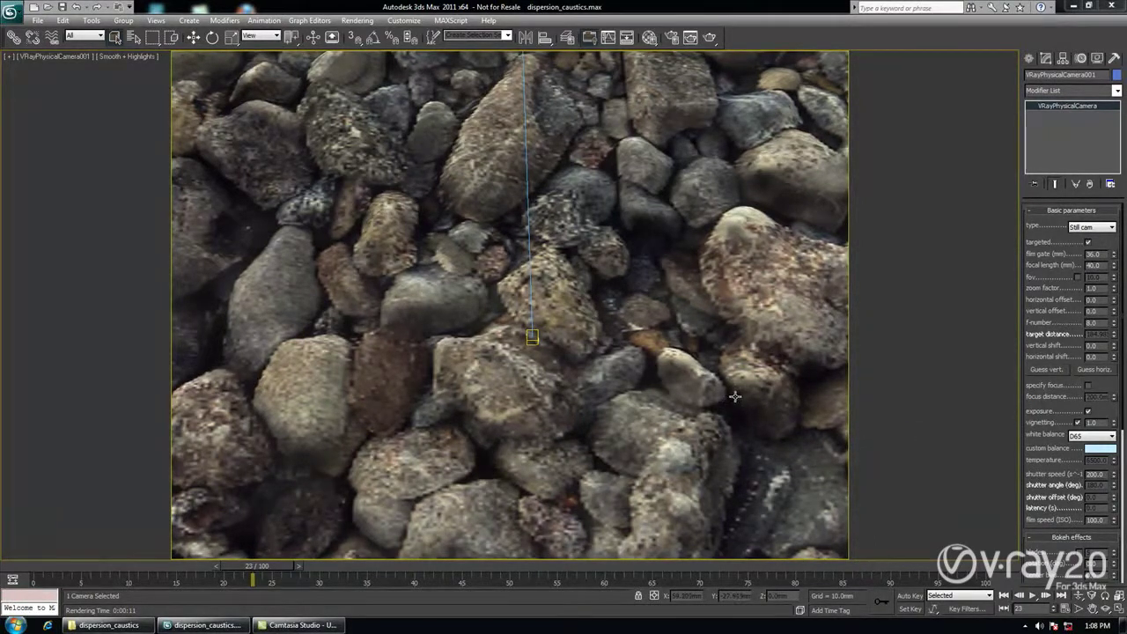
Step: Select the displaced stone plane and orbit a perspective view around it
click(672, 366)
key(p)
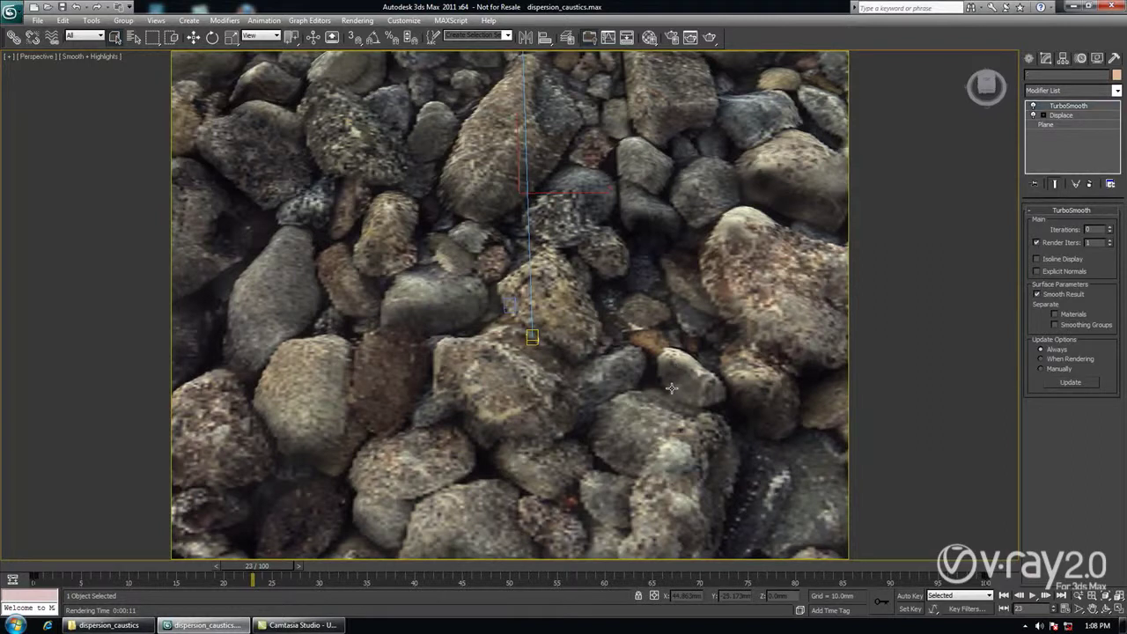
scroll(670, 387, down, 2)
scroll(672, 389, down, 3)
mouse_move(636, 423)
alt+middle_down()
mouse_move(641, 402)
mouse_move(683, 389)
alt+middle_up()
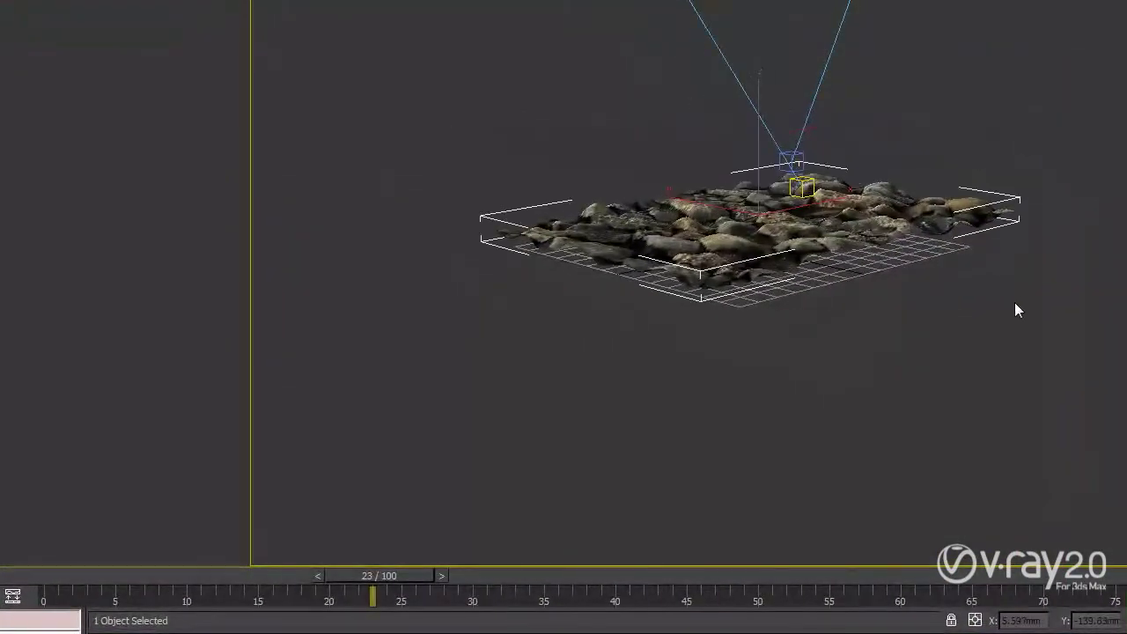
alt+middle_drag(1015, 308, 939, 350)
mouse_move(1073, 246)
alt+middle_down()
mouse_move(990, 249)
mouse_move(1019, 212)
mouse_move(1047, 244)
mouse_move(1030, 253)
alt+middle_up()
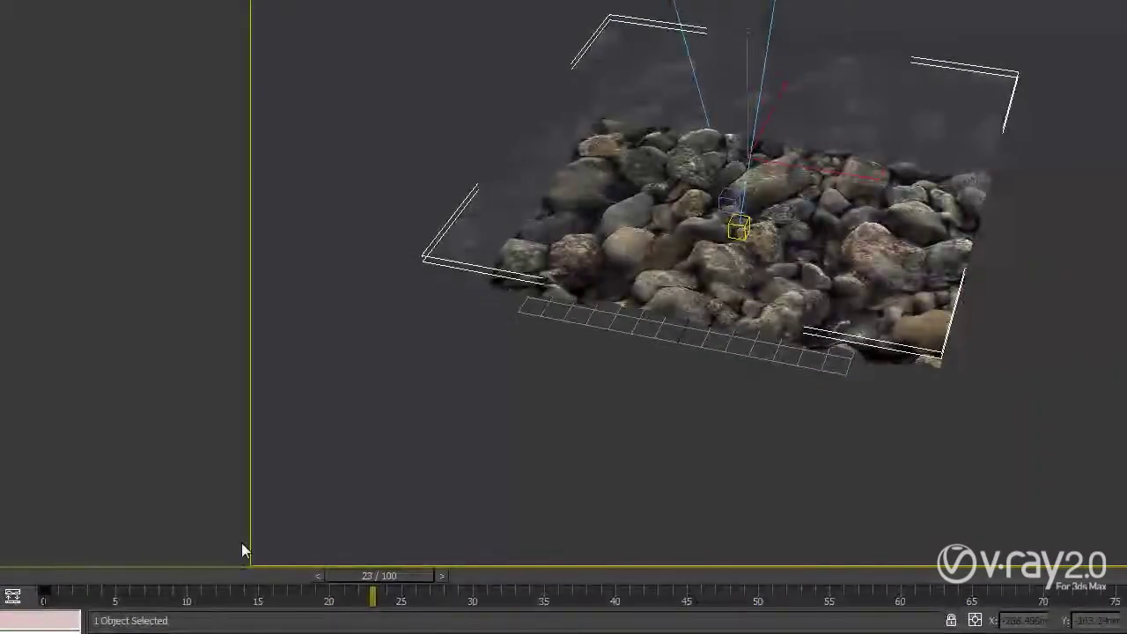
Step: Scrub the animation from frame 19 to frame 22
click(322, 576)
drag(323, 575, 365, 576)
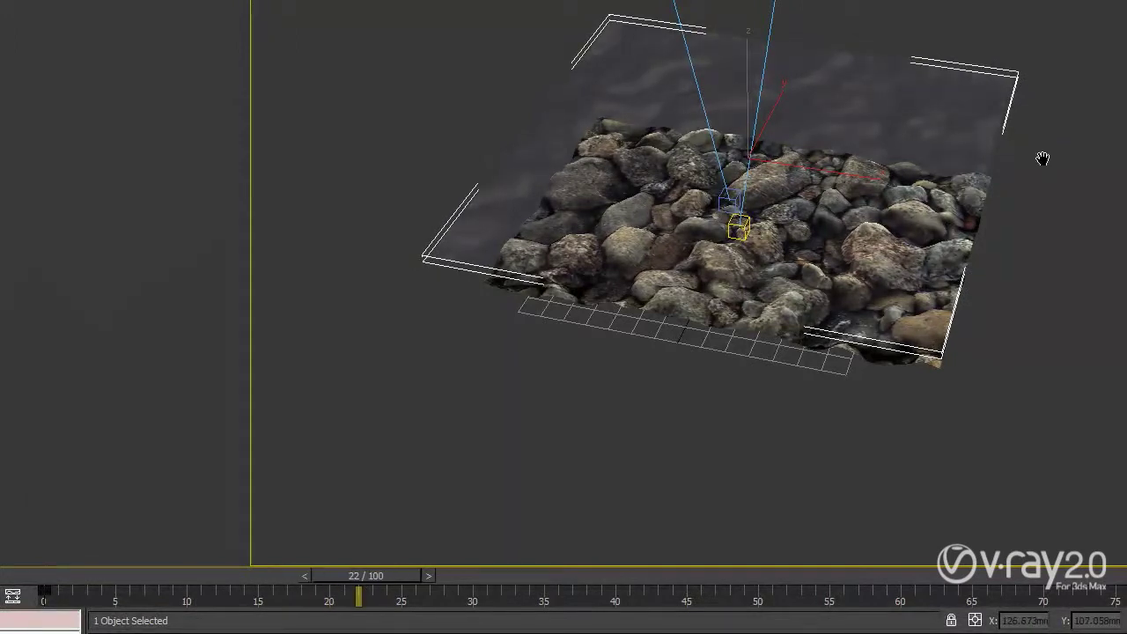
scroll(999, 290, down, 3)
scroll(978, 202, down, 4)
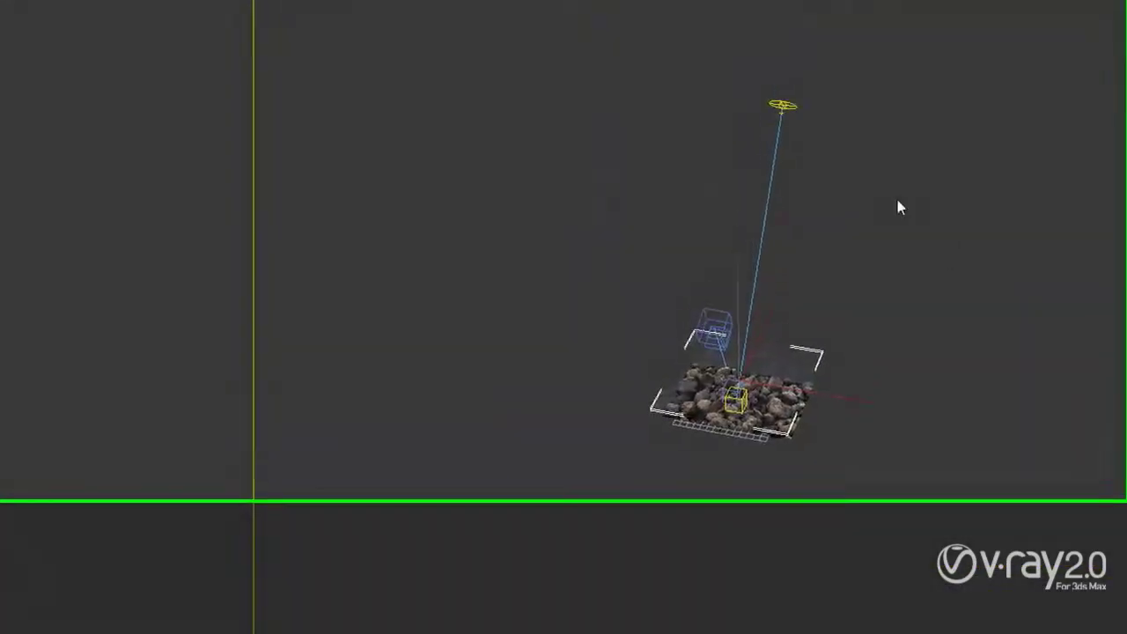
Step: Inspect the light and box, return to camera view, and show caustics settings (200.0mm, 20 photons)
click(783, 244)
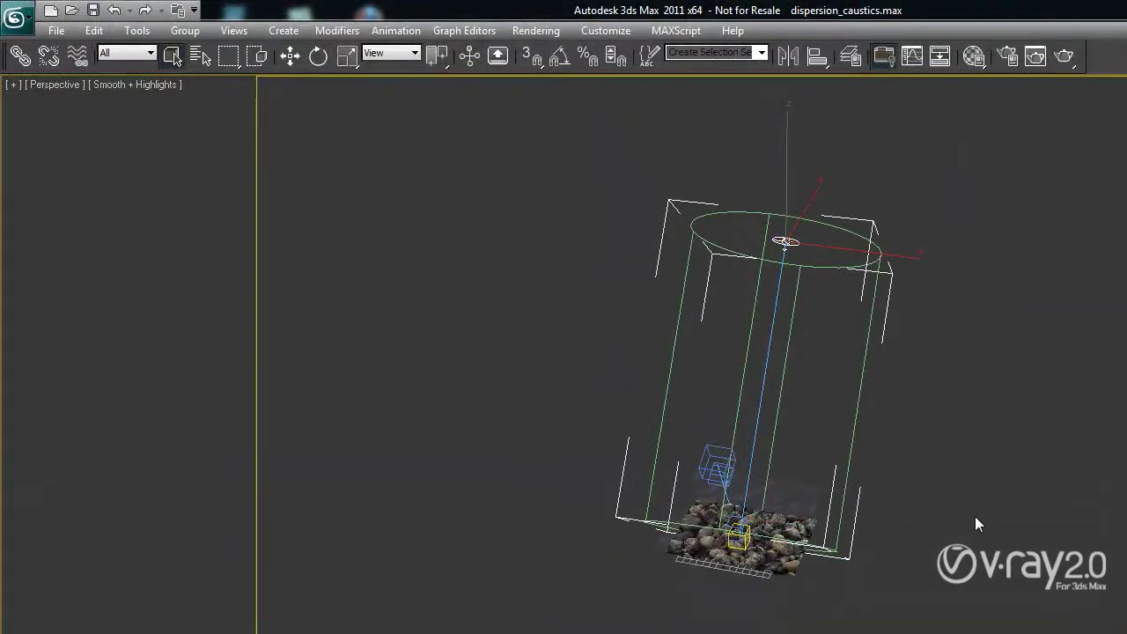
scroll(975, 516, up, 2)
click(694, 469)
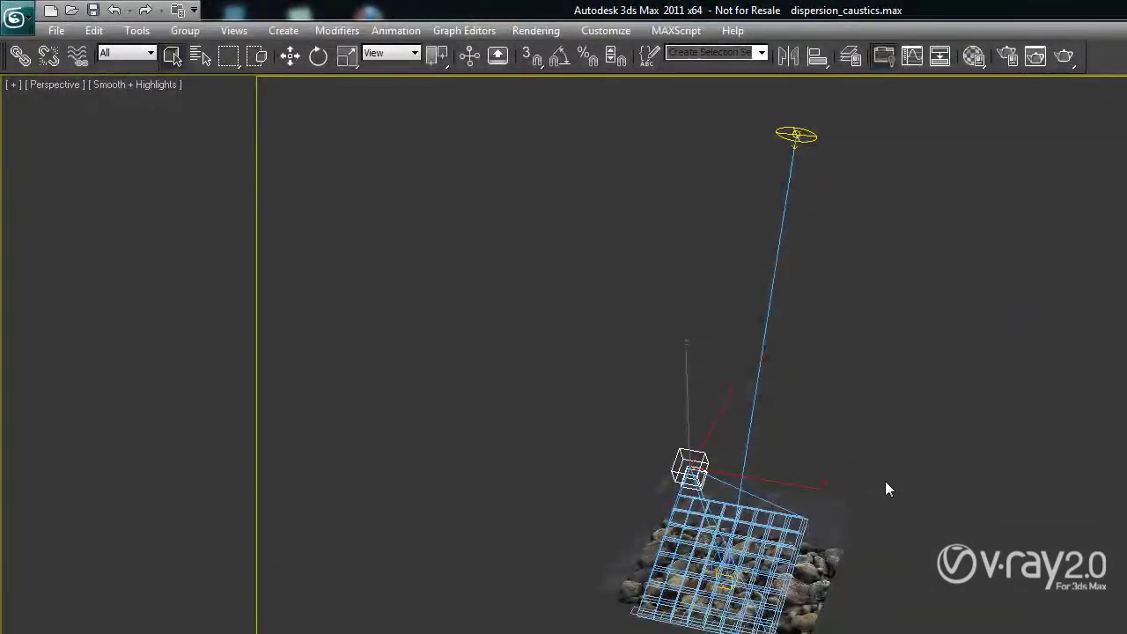
key(c)
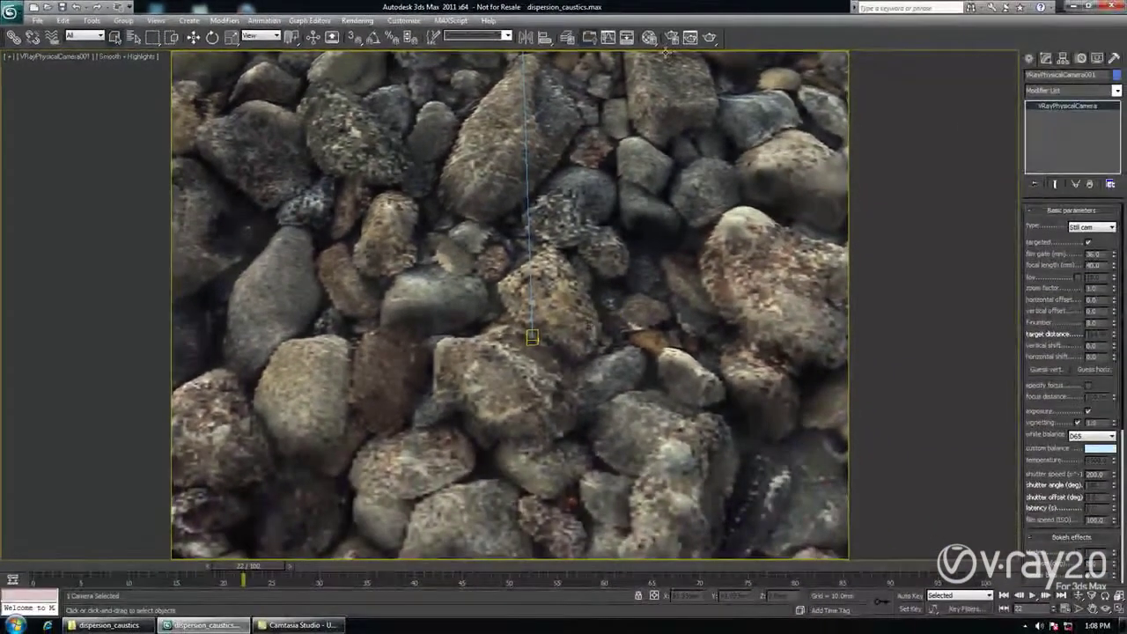
click(671, 37)
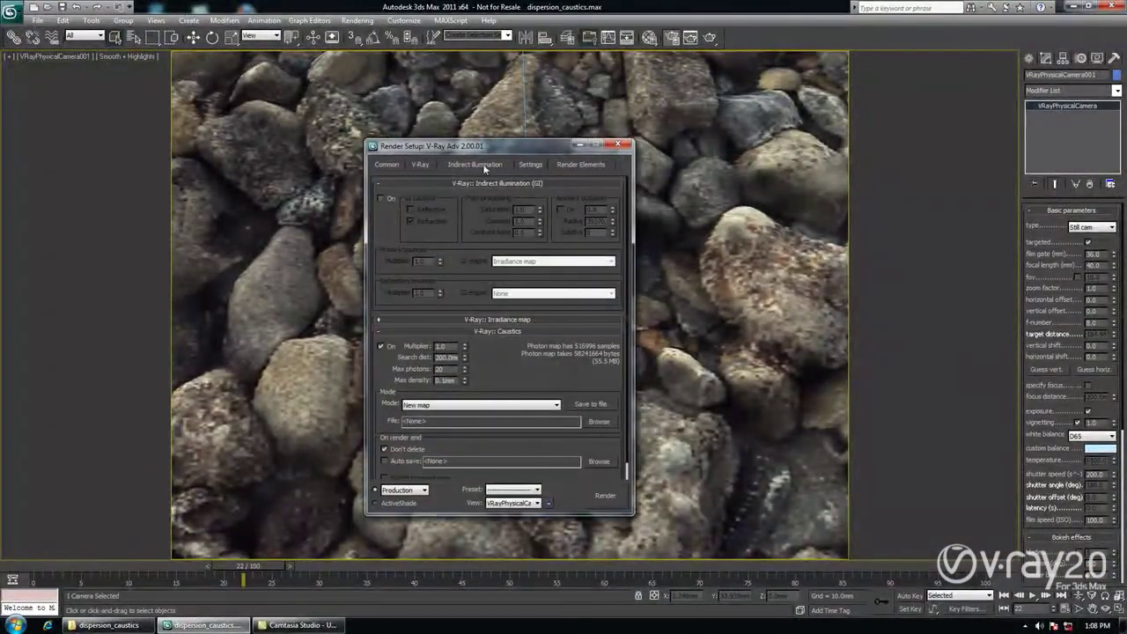
scroll(499, 325, down, 1)
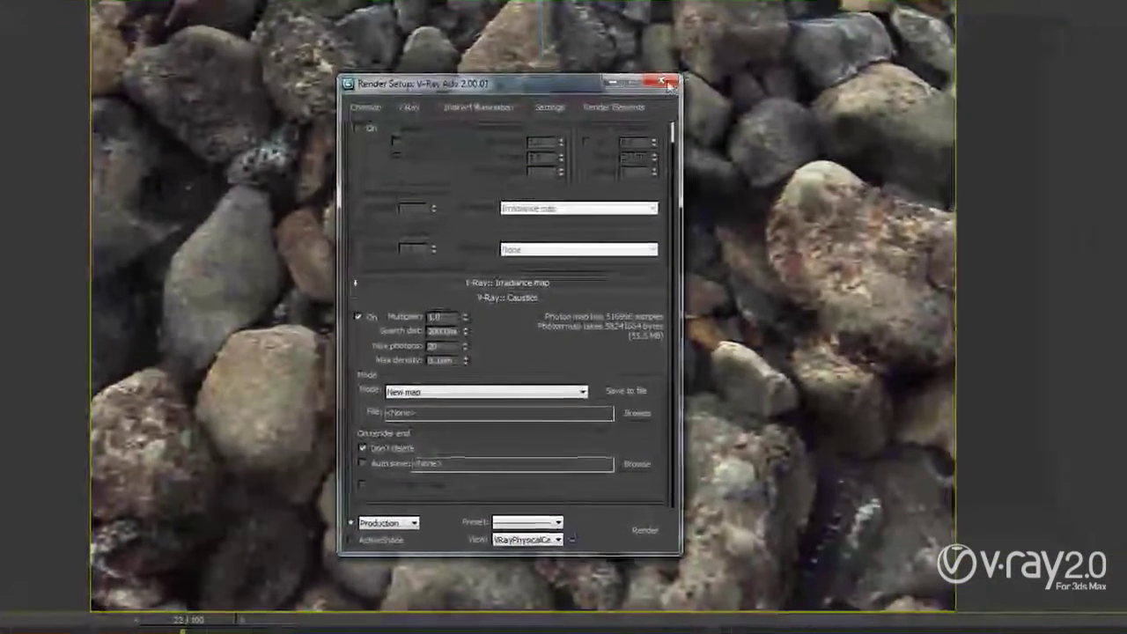
Step: Check Material #2 and Material #3's 1.33 water IOR, then render the camera view
click(669, 84)
key(m)
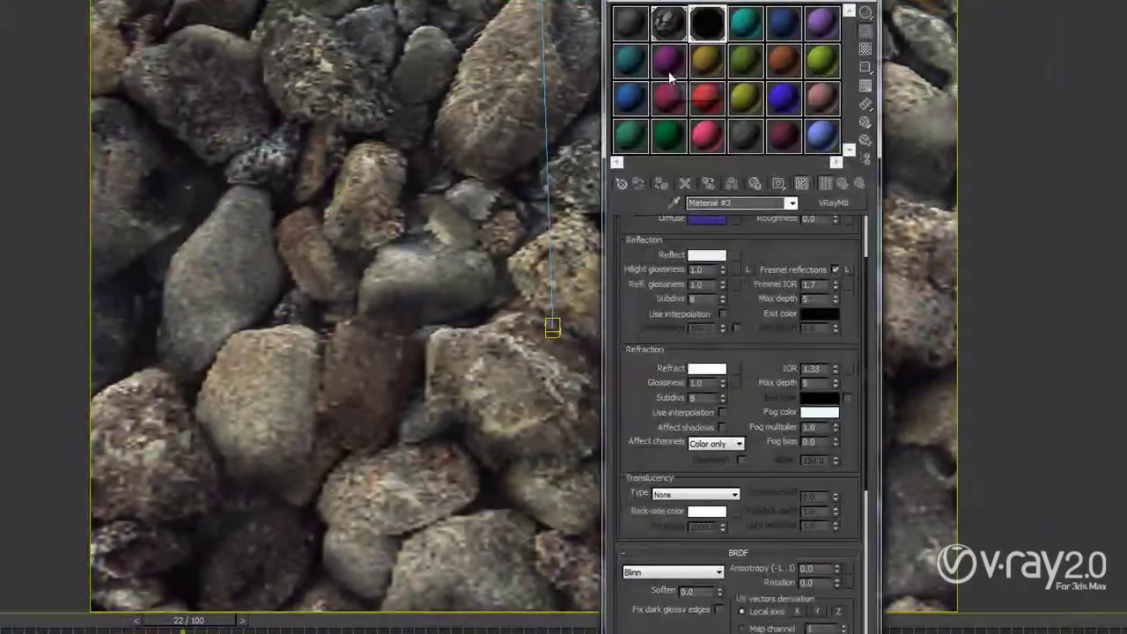
click(677, 40)
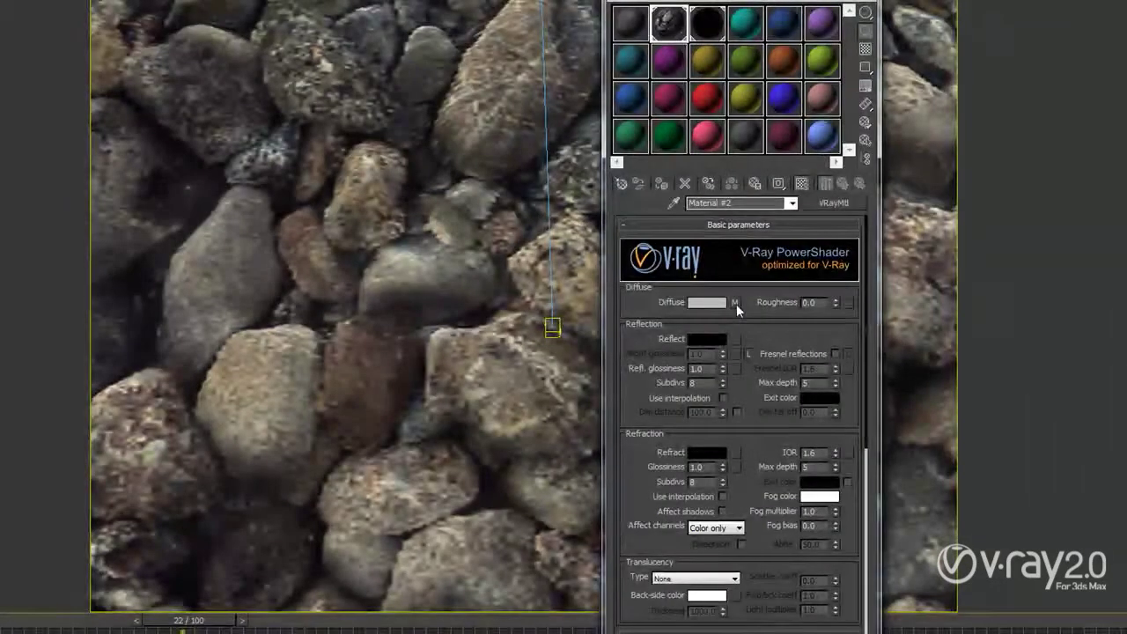
click(704, 34)
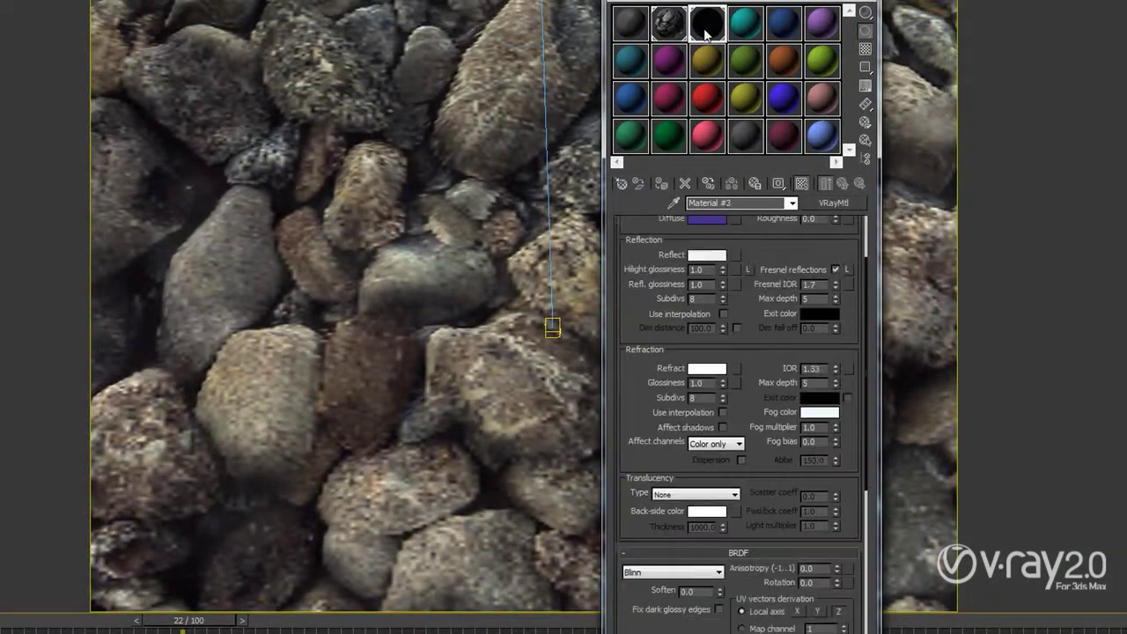
scroll(641, 302, down, 1)
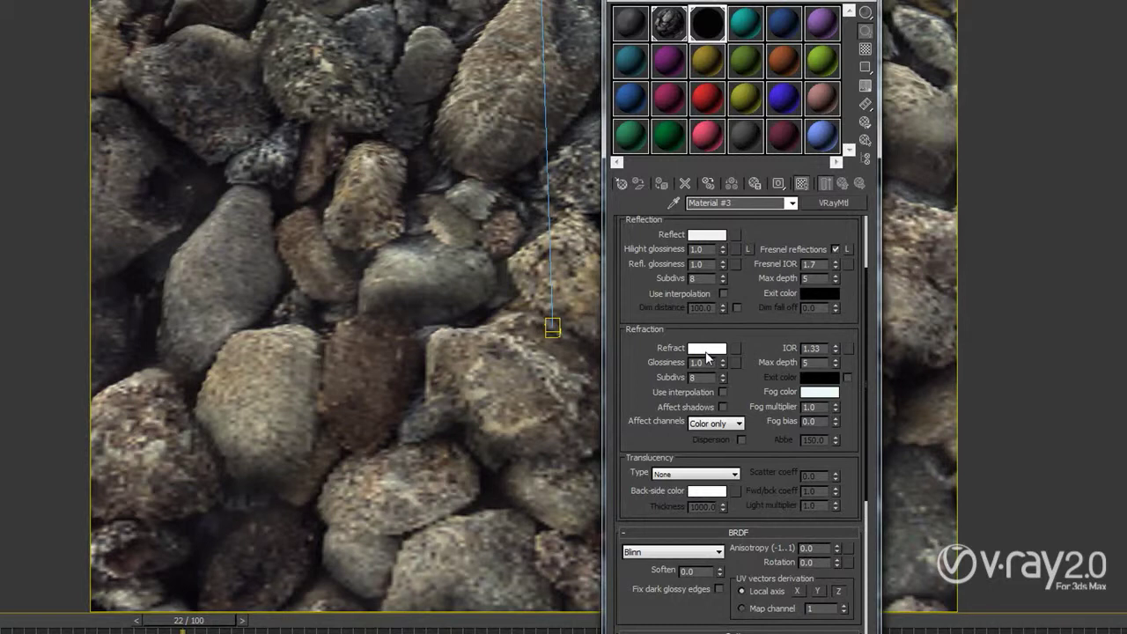
double_click(812, 348)
key(shift+q)
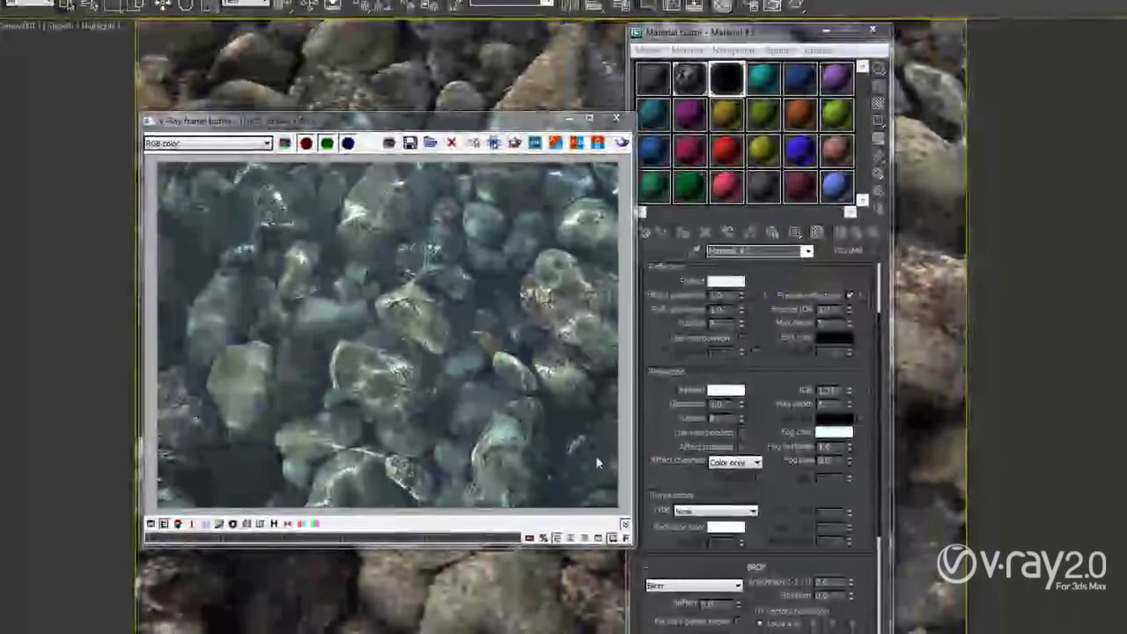
Step: Enable dispersion on Material #3 with Abbe 150.0 and render the stones with caustics
click(759, 478)
double_click(826, 478)
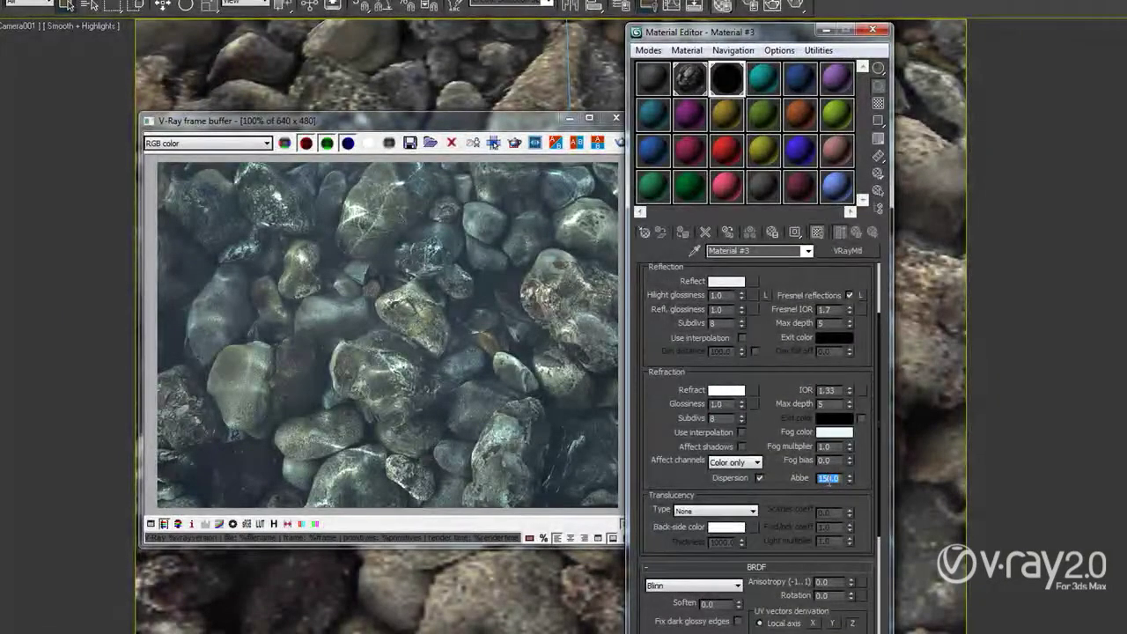
click(526, 382)
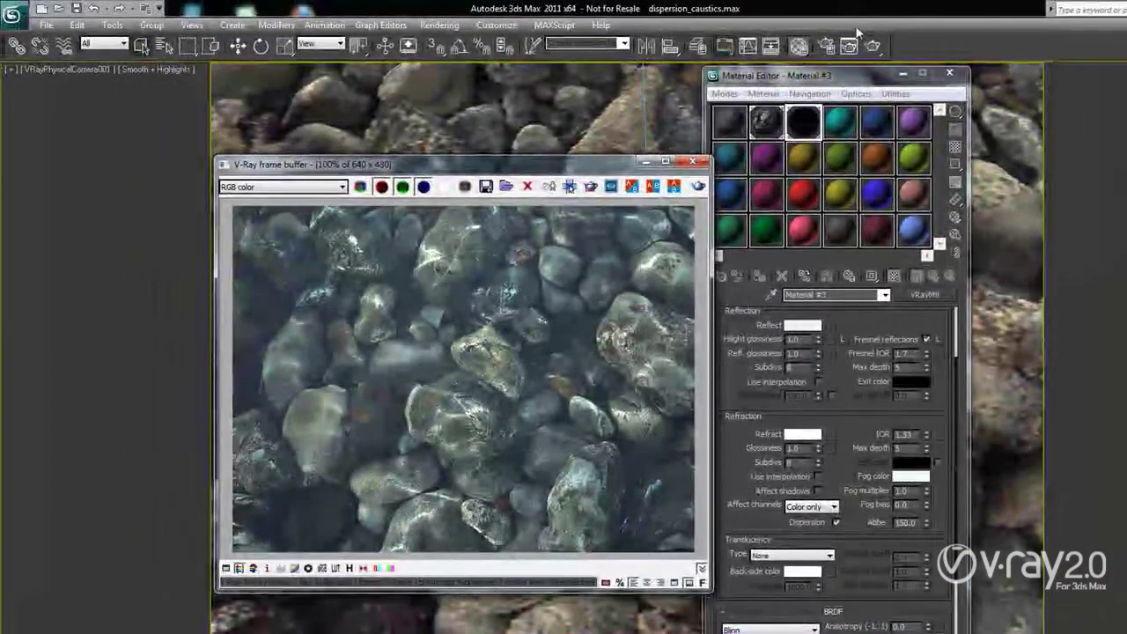
click(870, 45)
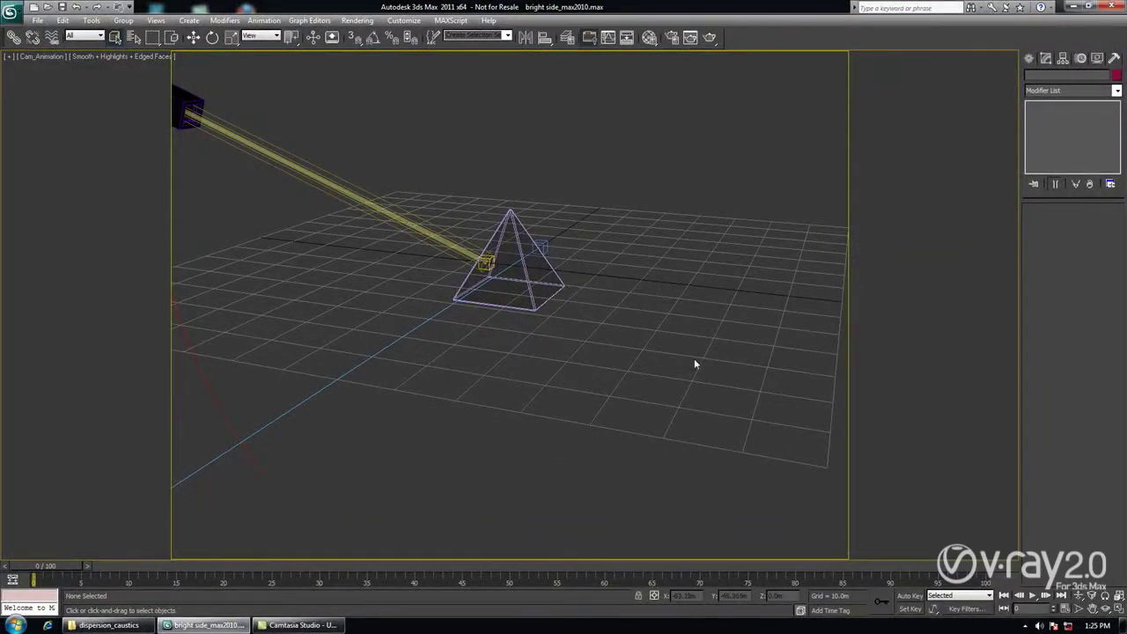
Step: Select the Direct01 light from the object list by name
click(548, 285)
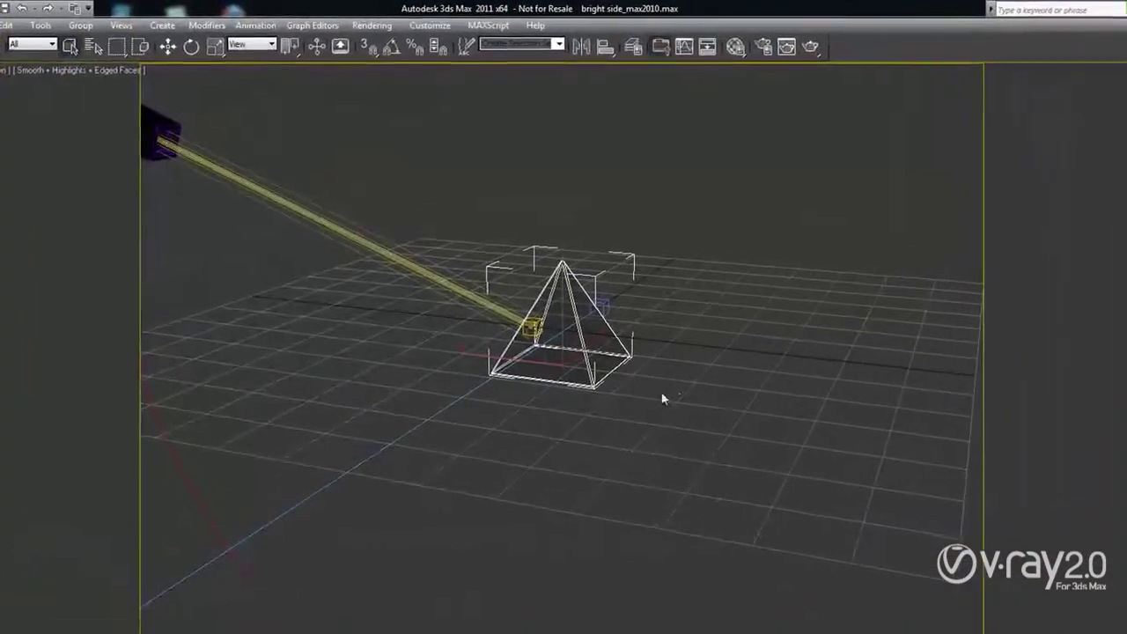
key(h)
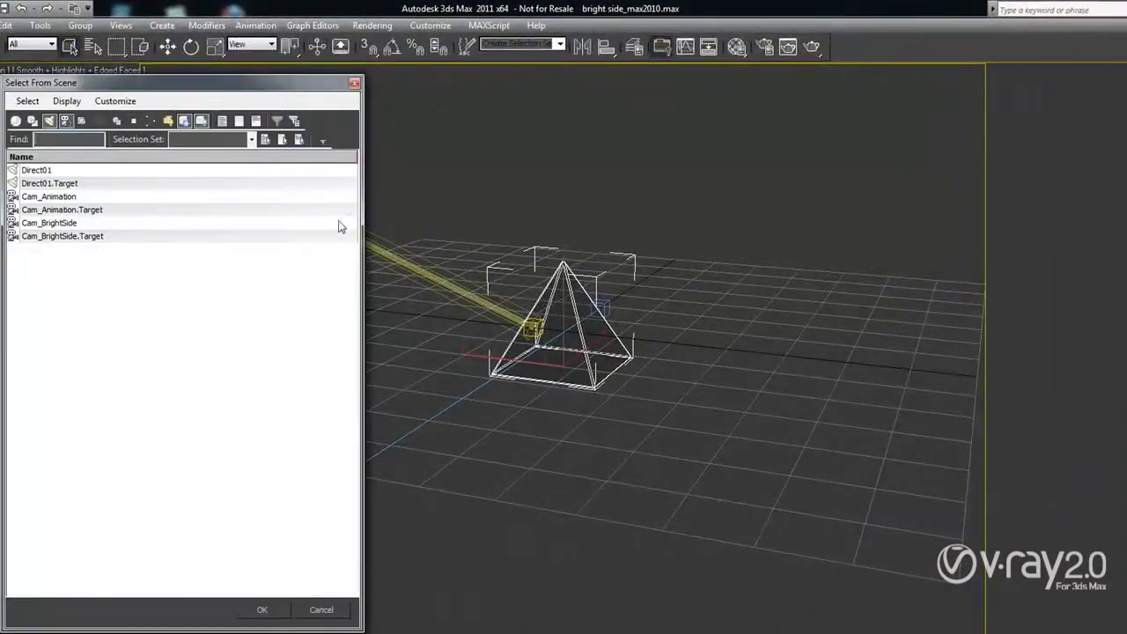
double_click(118, 172)
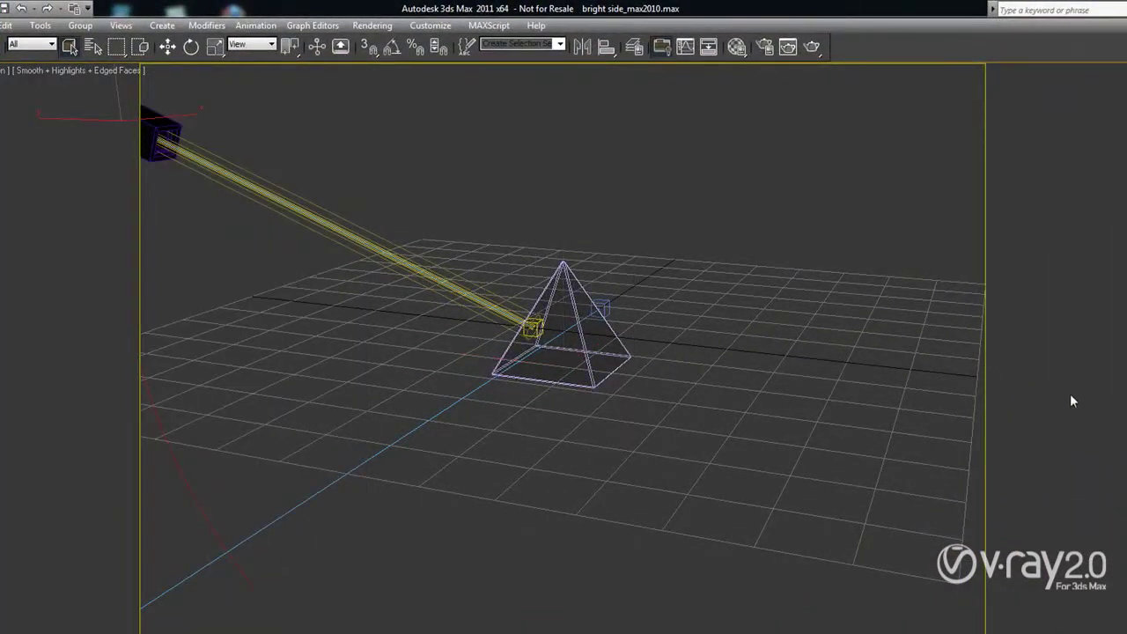
Step: Look through Cam_BrightSide at frame 65 and bring up the prism's glass material
key(c)
click(592, 295)
double_click(592, 295)
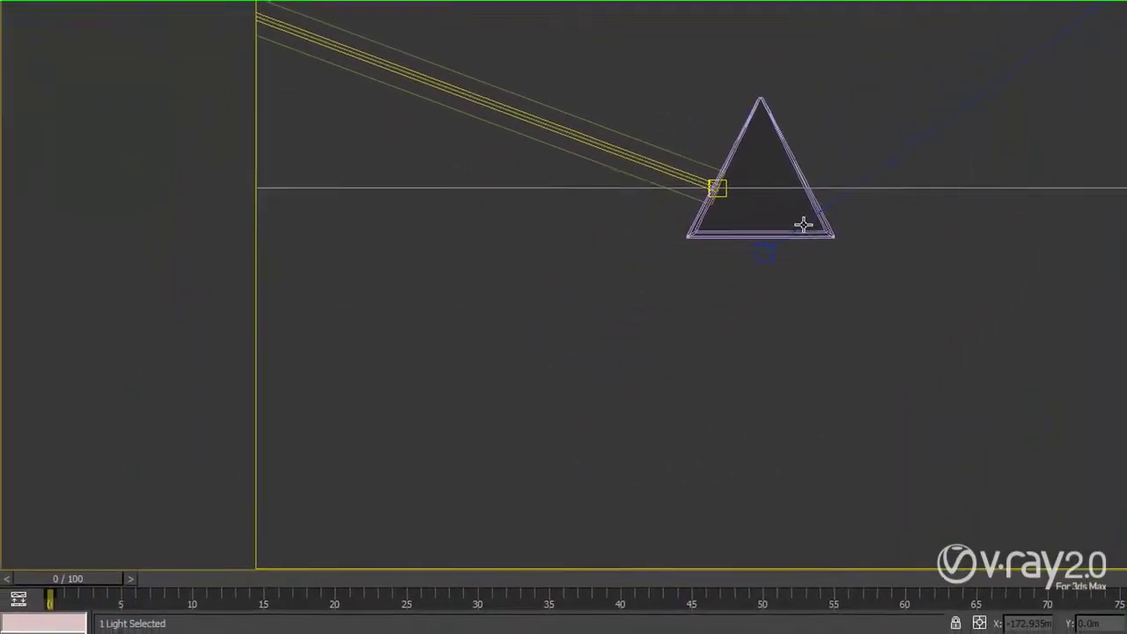
drag(92, 577, 1011, 602)
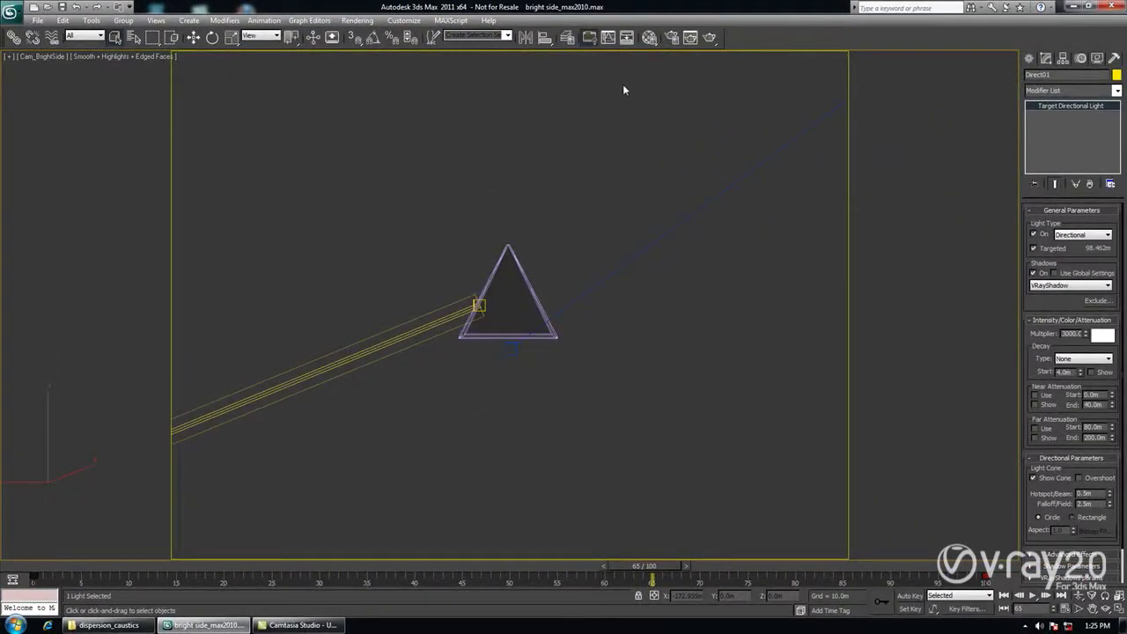
key(m)
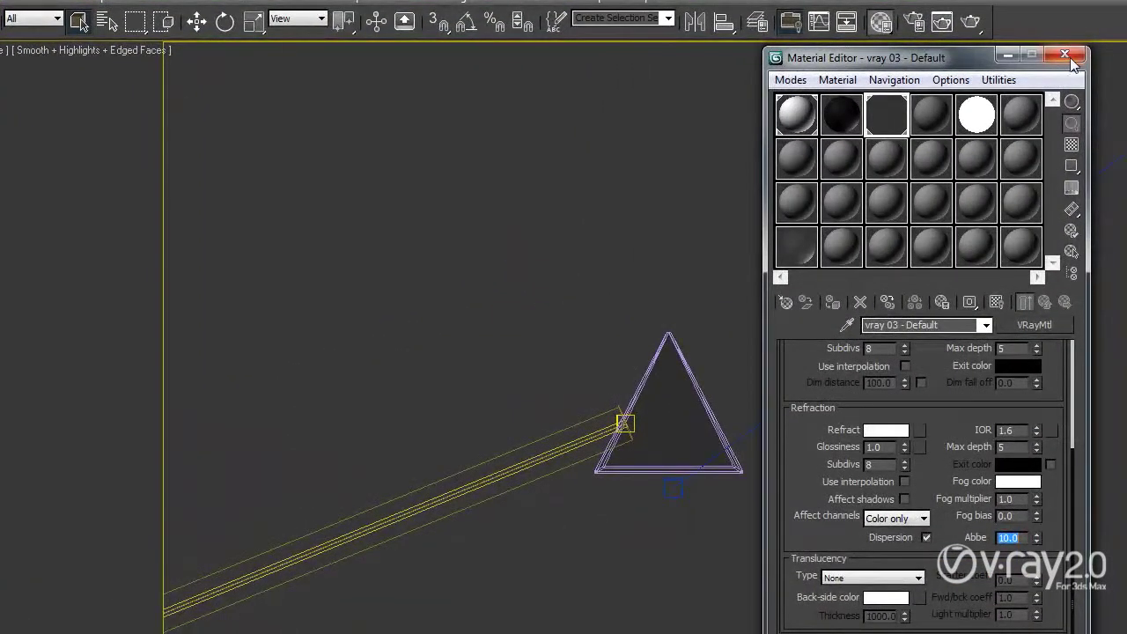
Step: Close the Material Editor and review the VRayEnvironmentFog and VRayToon atmosphere effects
click(1066, 55)
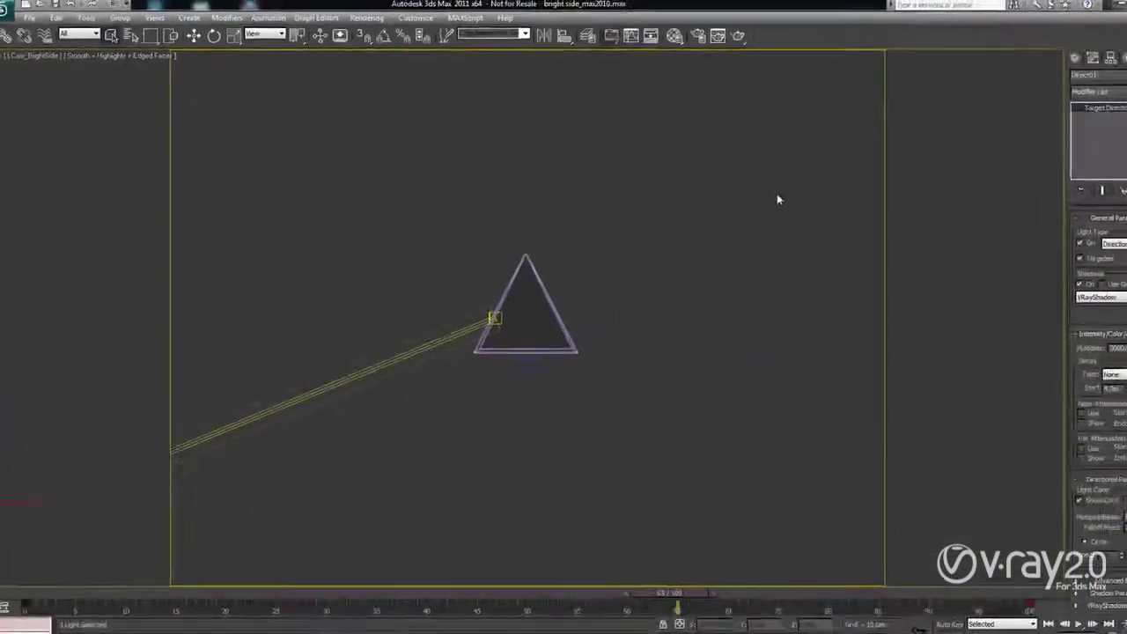
key(8)
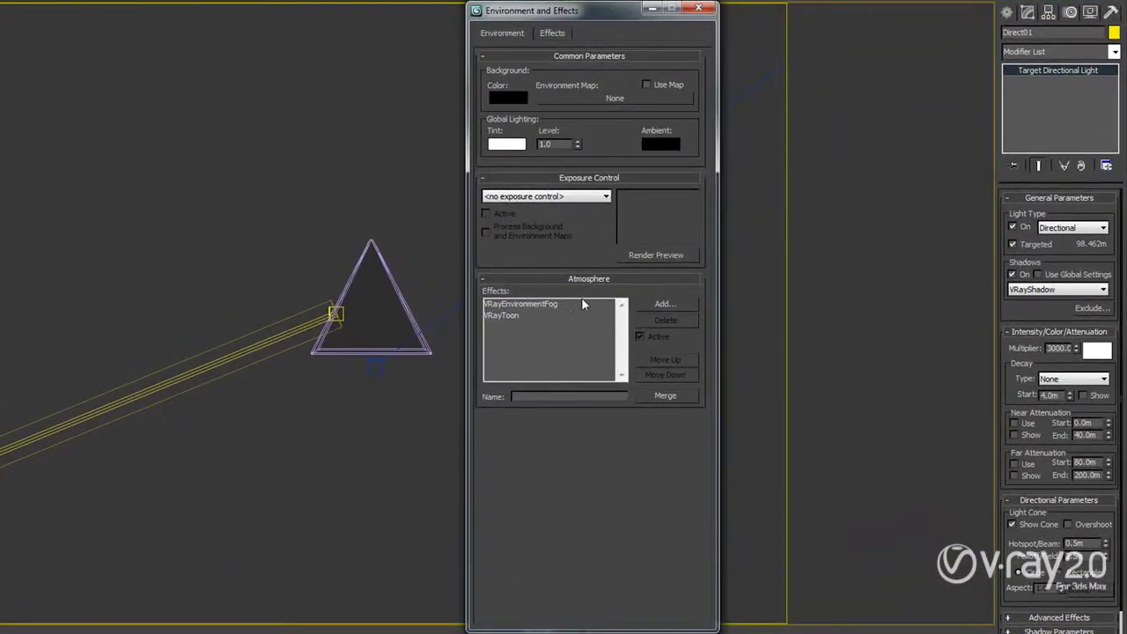
click(574, 305)
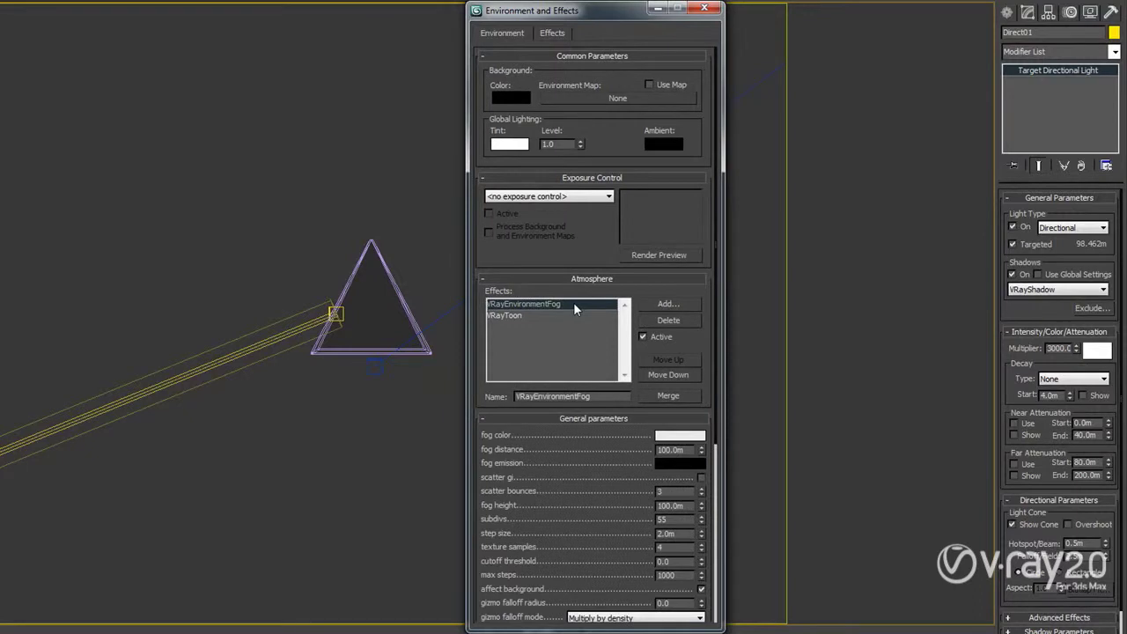
drag(585, 488, 586, 343)
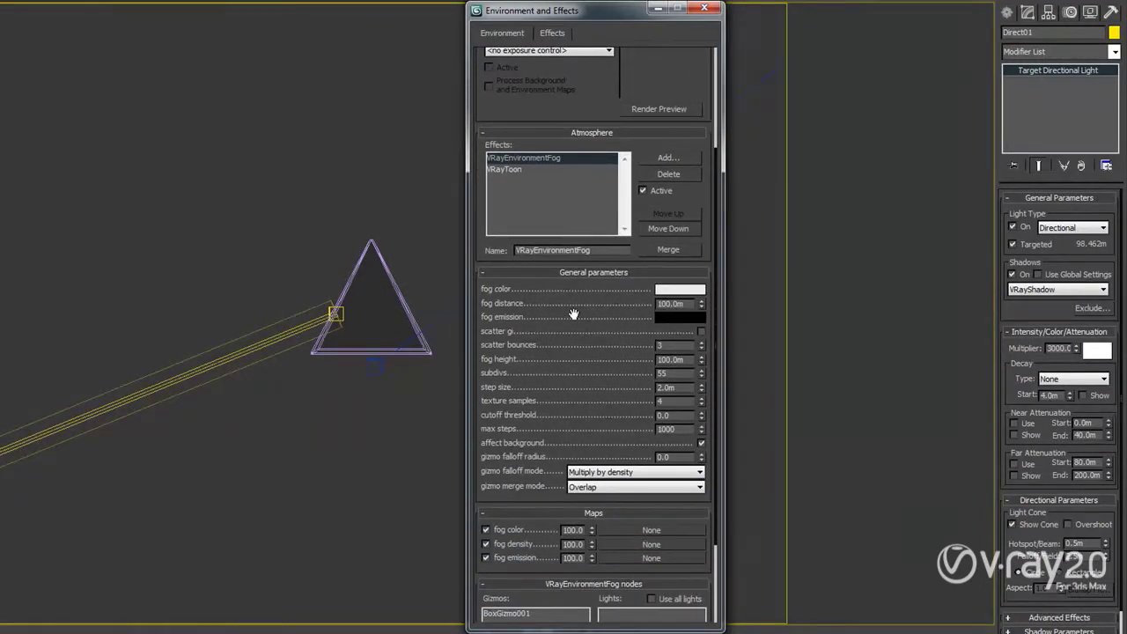
click(525, 169)
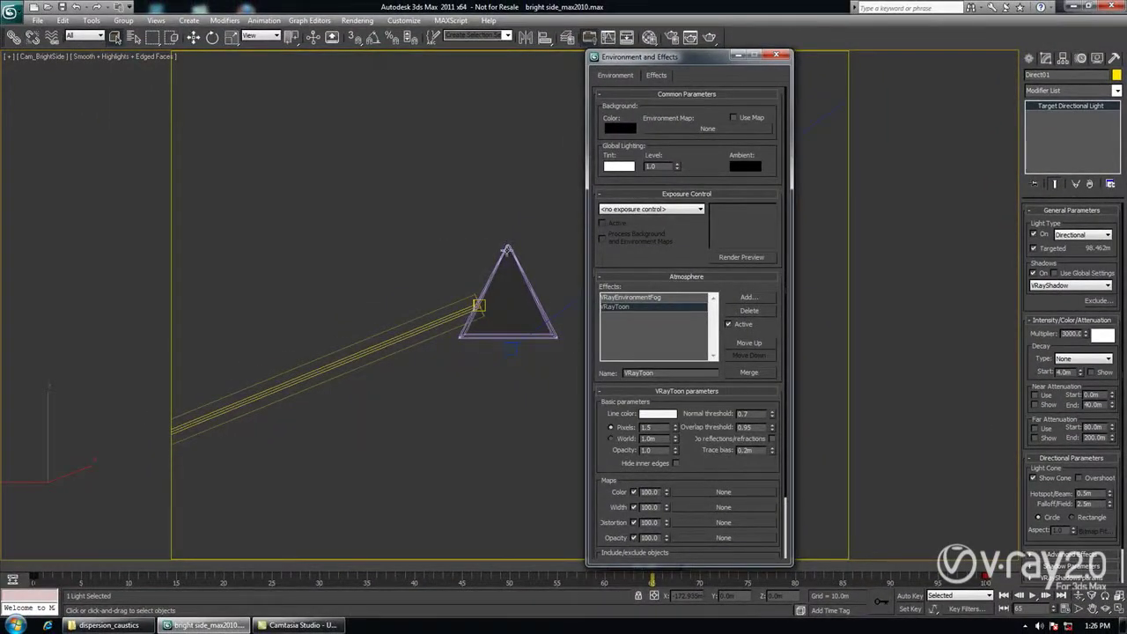
click(776, 56)
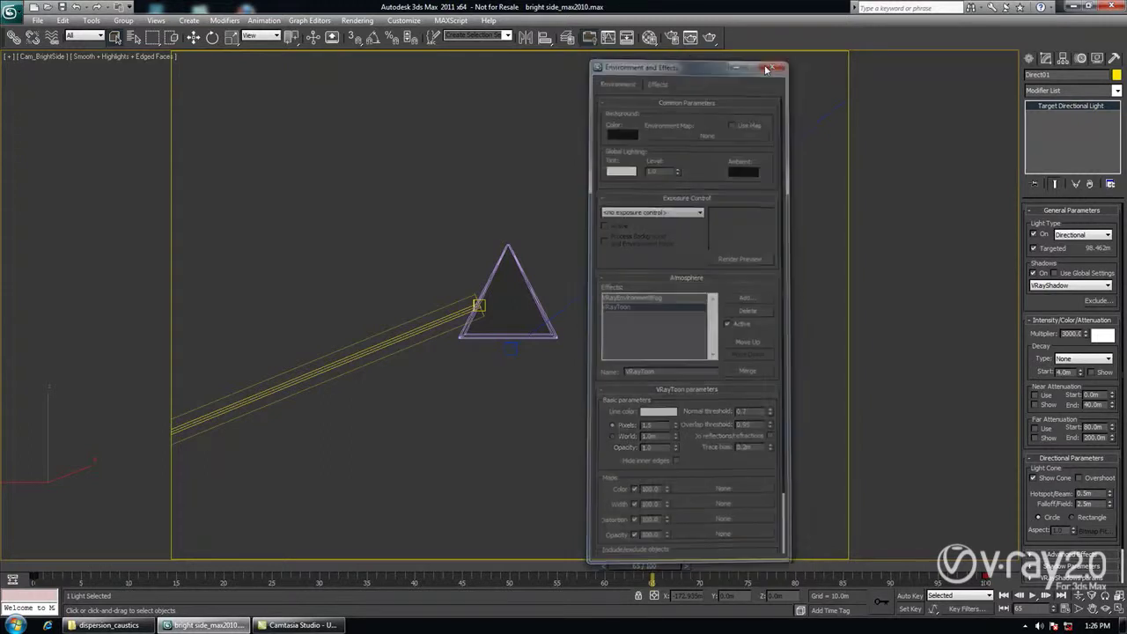
Step: Set Direct01's falloff to 0.5m and render the prism's rainbow from Cam_BrightSide
click(563, 149)
key(h)
click(170, 137)
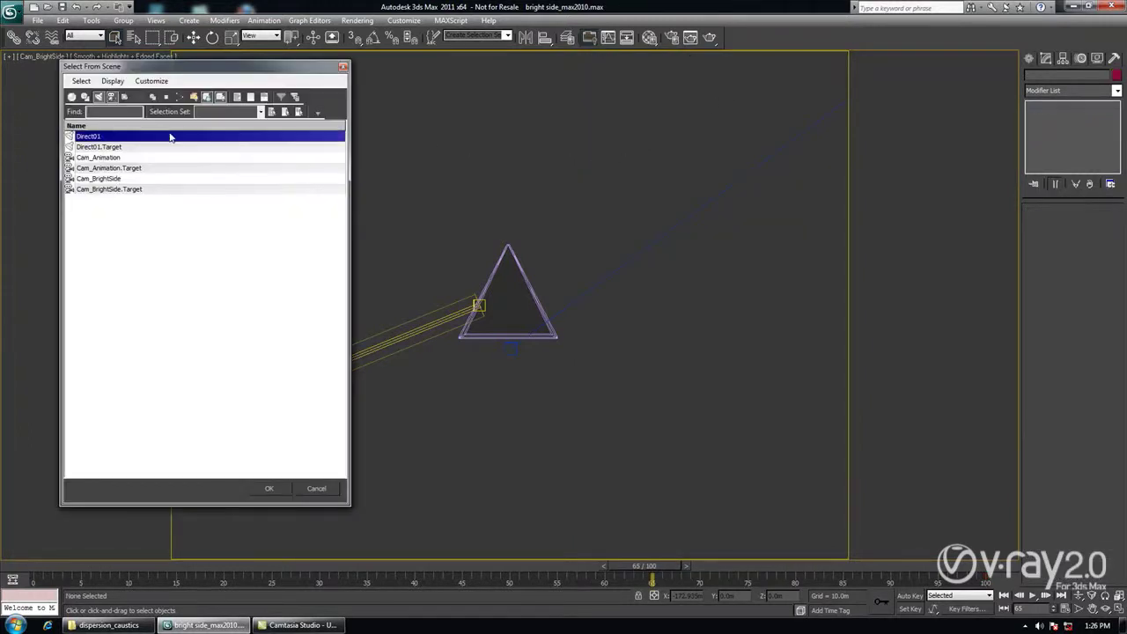
double_click(170, 137)
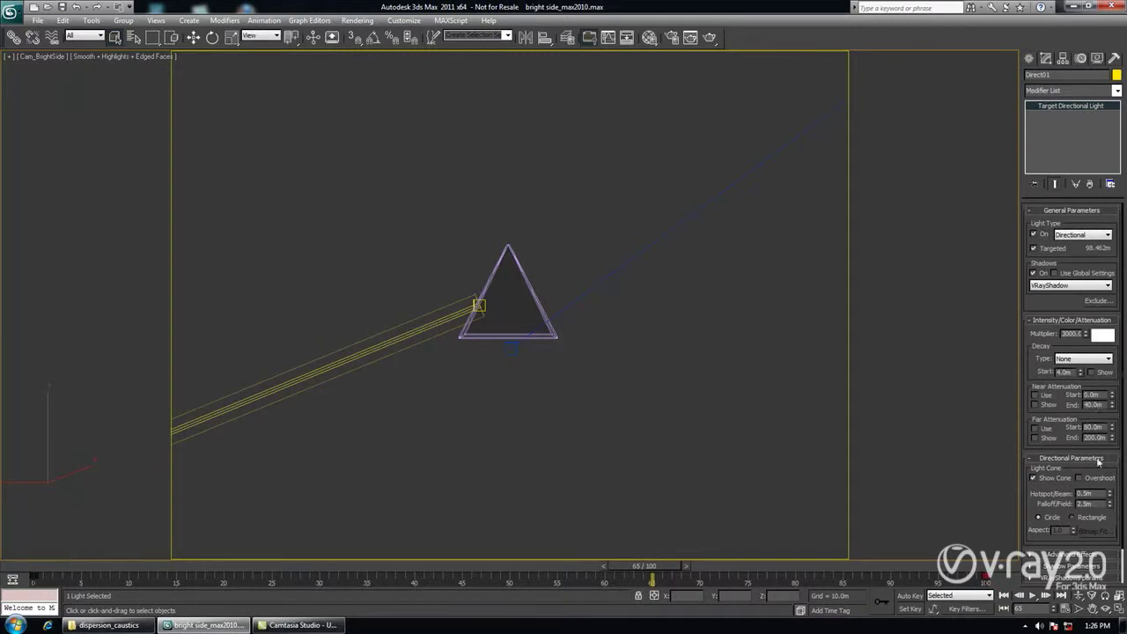
text(0)
key(Return)
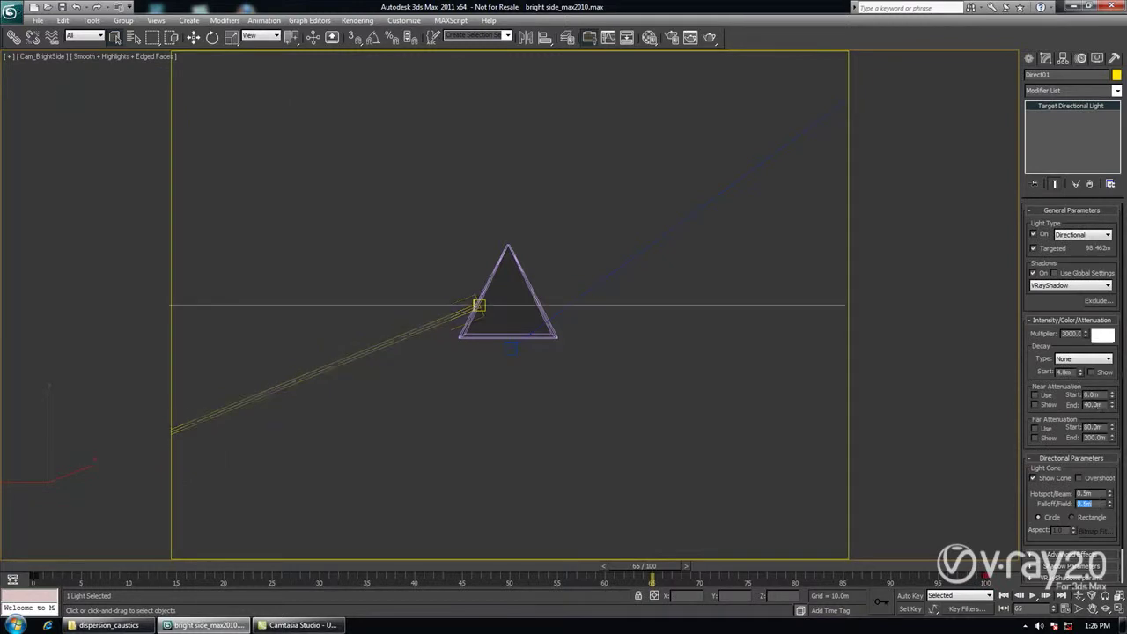
click(714, 40)
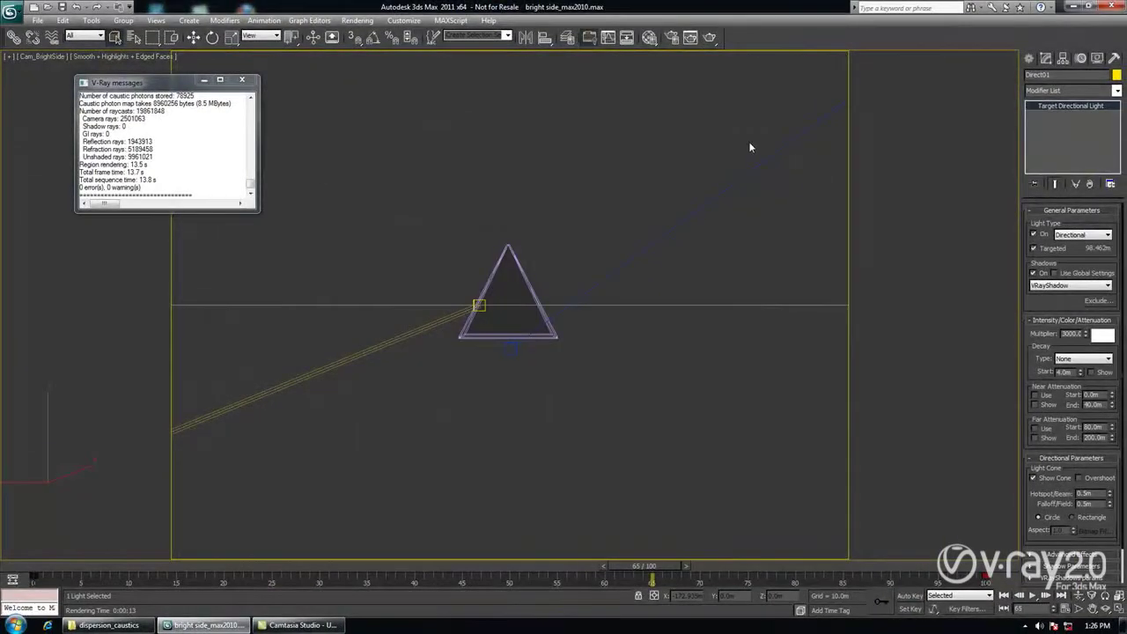
Step: Switch to the Cam_Animation camera and render the prism's rainbow dispersion from it
key(c)
double_click(558, 230)
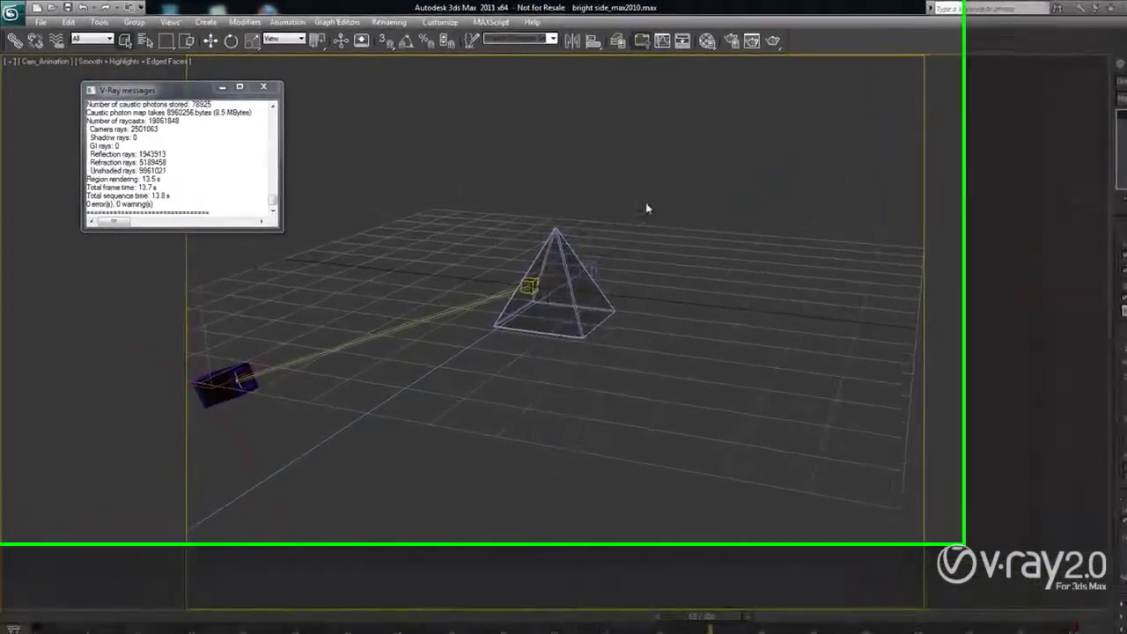
click(908, 48)
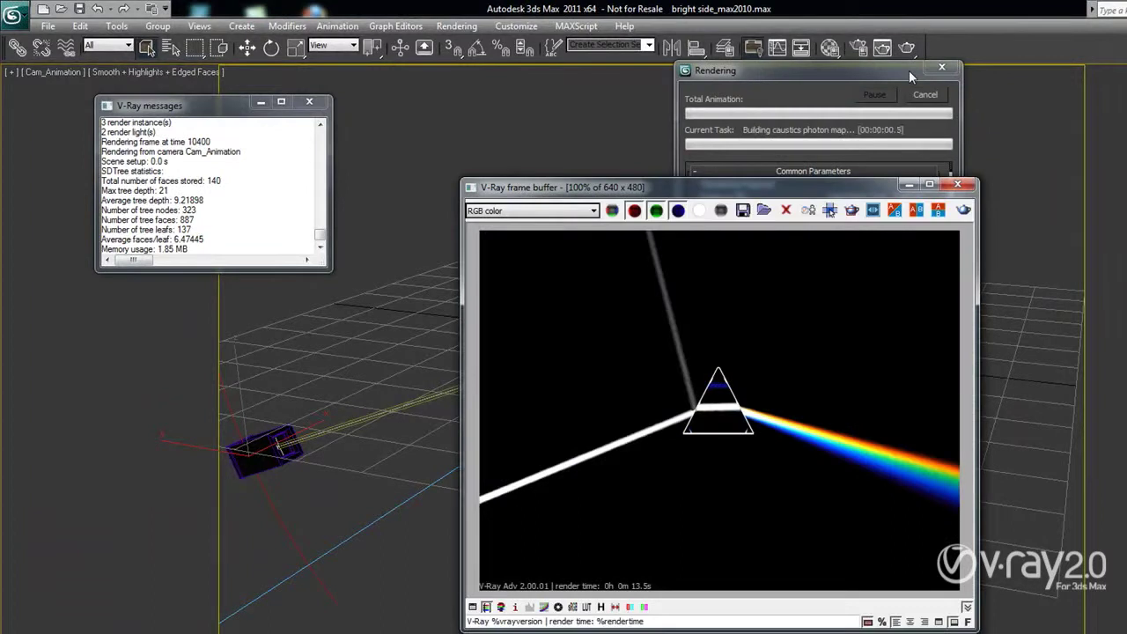